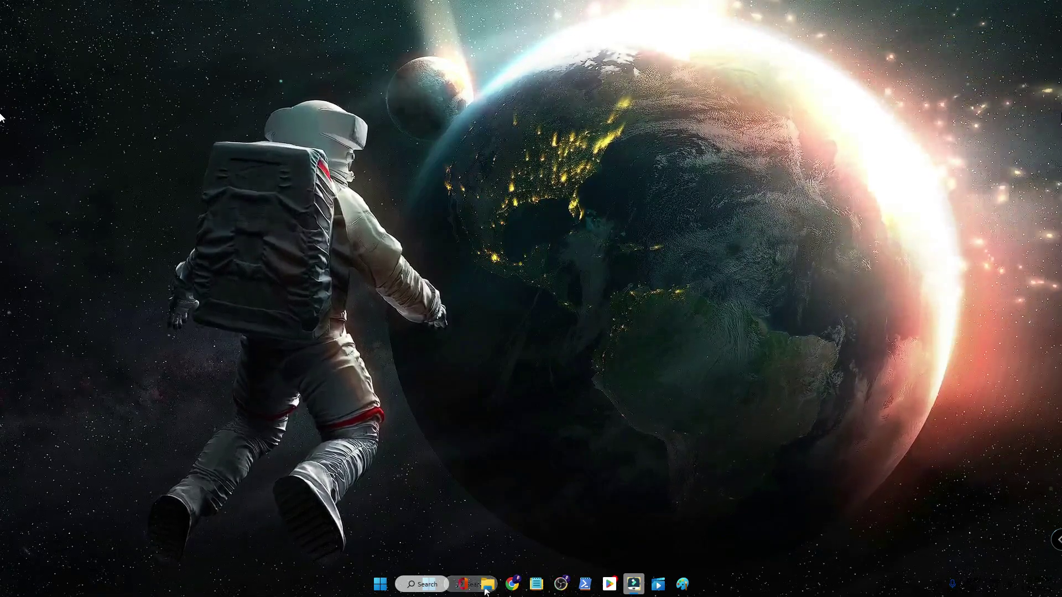
- Open appwiz.cpl, confirm Virtual Machine Platform and Windows Hypervisor Platform are on, then minimize it
{"action": "left_click", "coordinate": [465, 585]}
{"action": "type", "text": "ap"}
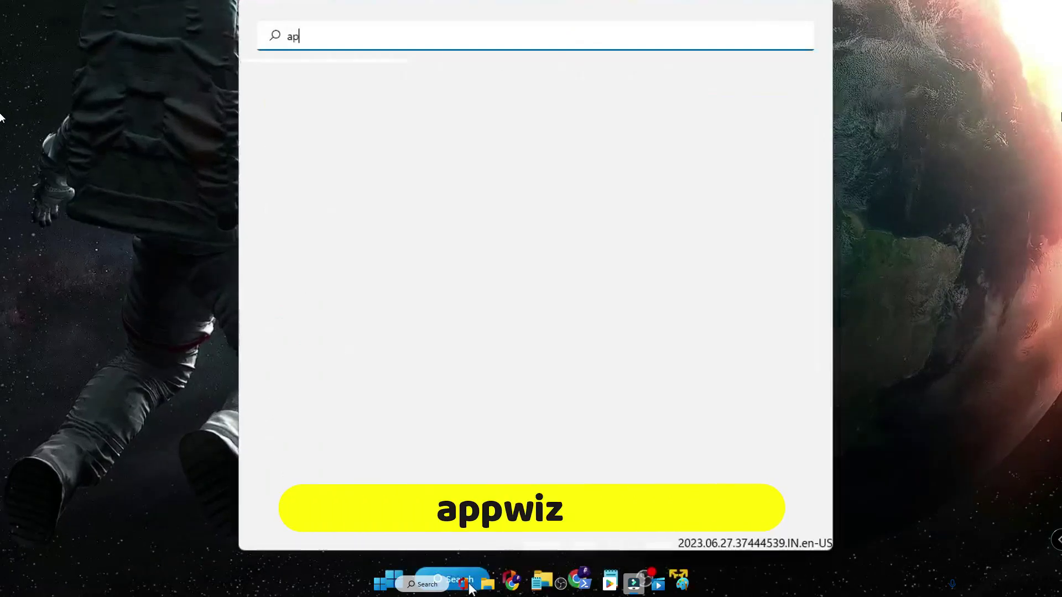
{"action": "type", "text": "pwiz.cpl"}
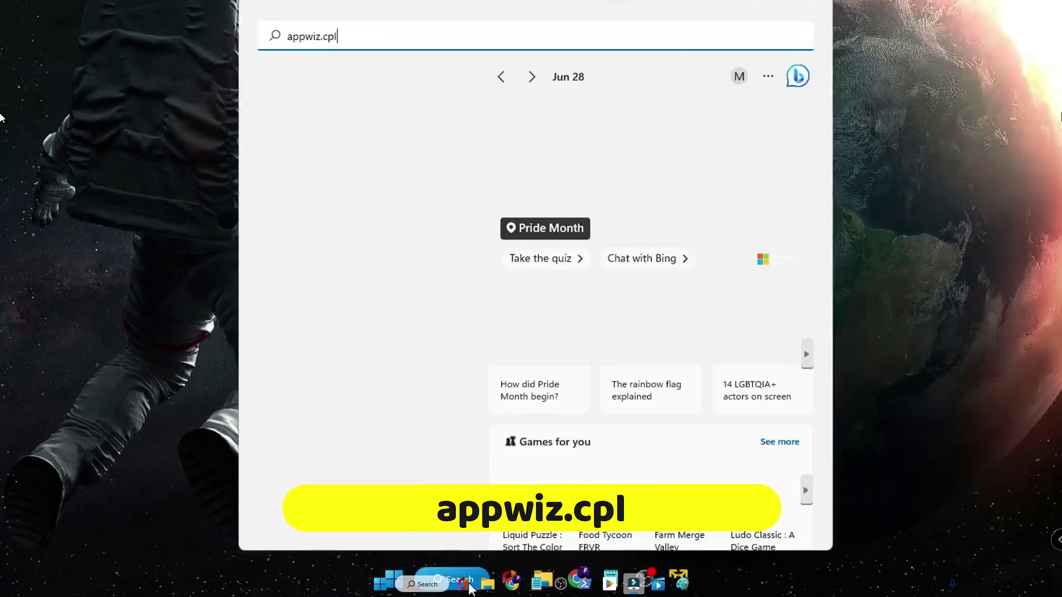
{"action": "key", "text": "Return"}
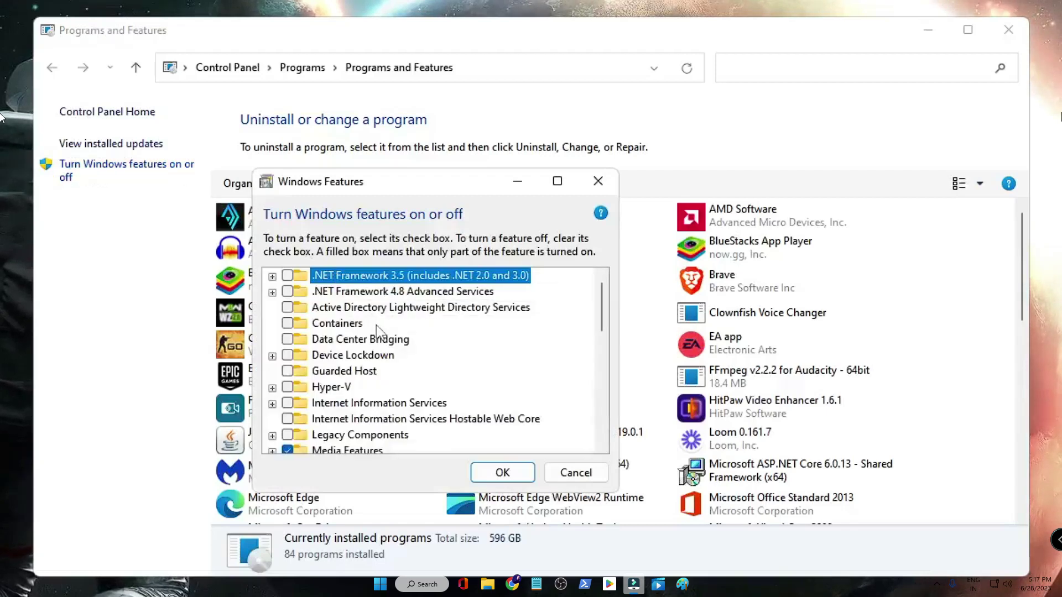
{"action": "scroll", "coordinate": [380, 333], "scroll_direction": "down", "scroll_amount": 1}
{"action": "scroll", "coordinate": [381, 332], "scroll_direction": "down", "scroll_amount": 3}
{"action": "scroll", "coordinate": [369, 352], "scroll_direction": "down", "scroll_amount": 2}
{"action": "scroll", "coordinate": [357, 365], "scroll_direction": "down", "scroll_amount": 2}
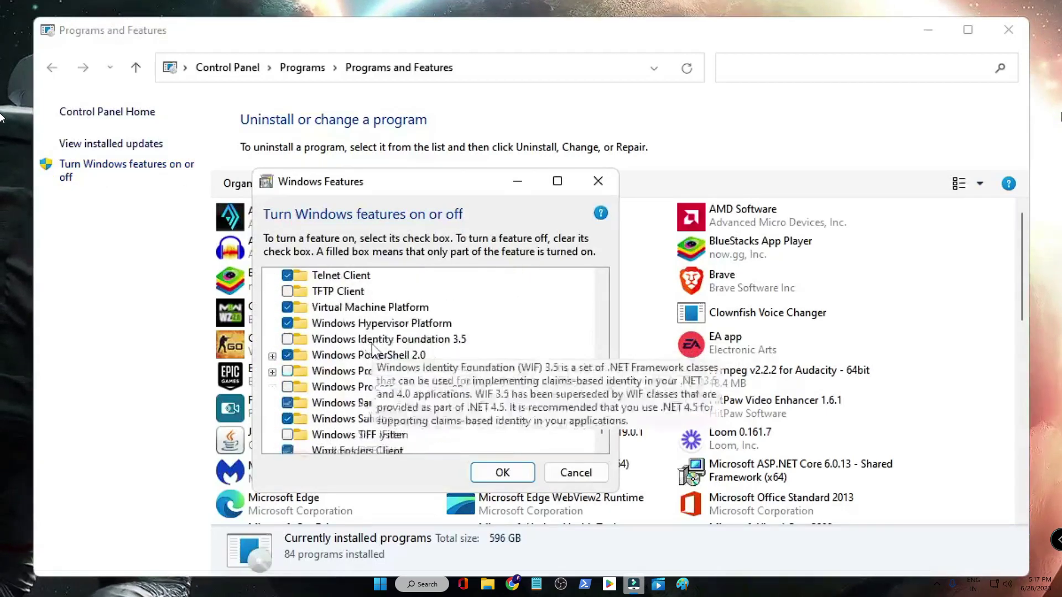
{"action": "scroll", "coordinate": [347, 374], "scroll_direction": "down", "scroll_amount": 1}
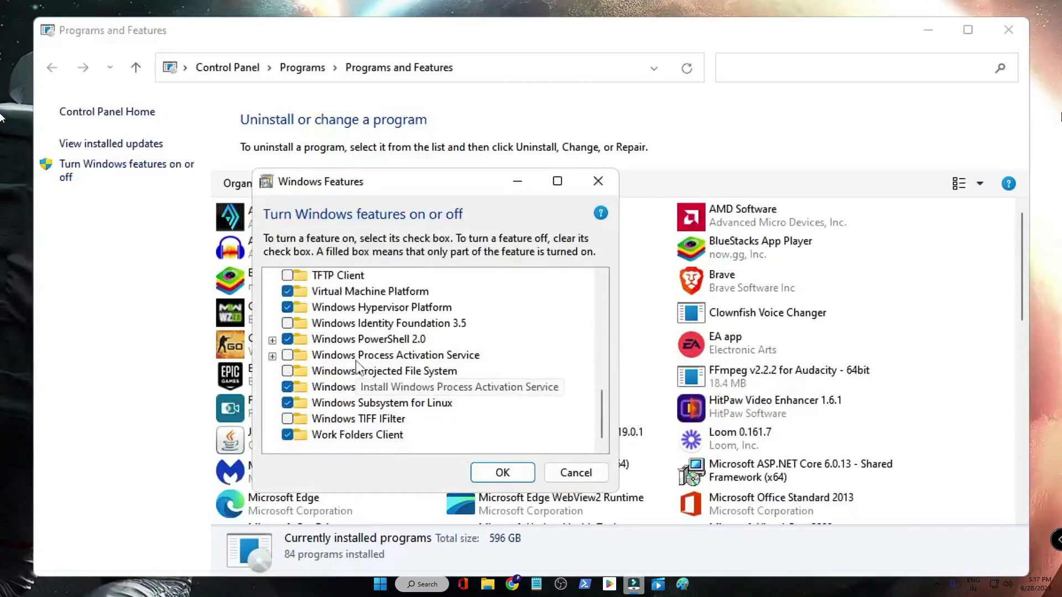
{"action": "scroll", "coordinate": [357, 365], "scroll_direction": "up", "scroll_amount": 1}
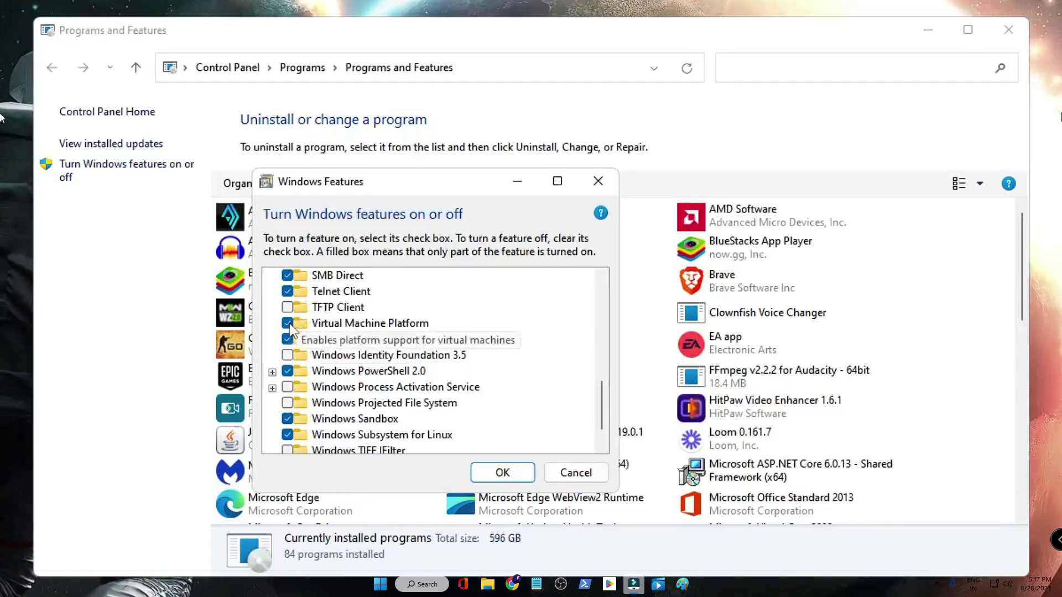
{"action": "left_click", "coordinate": [503, 473]}
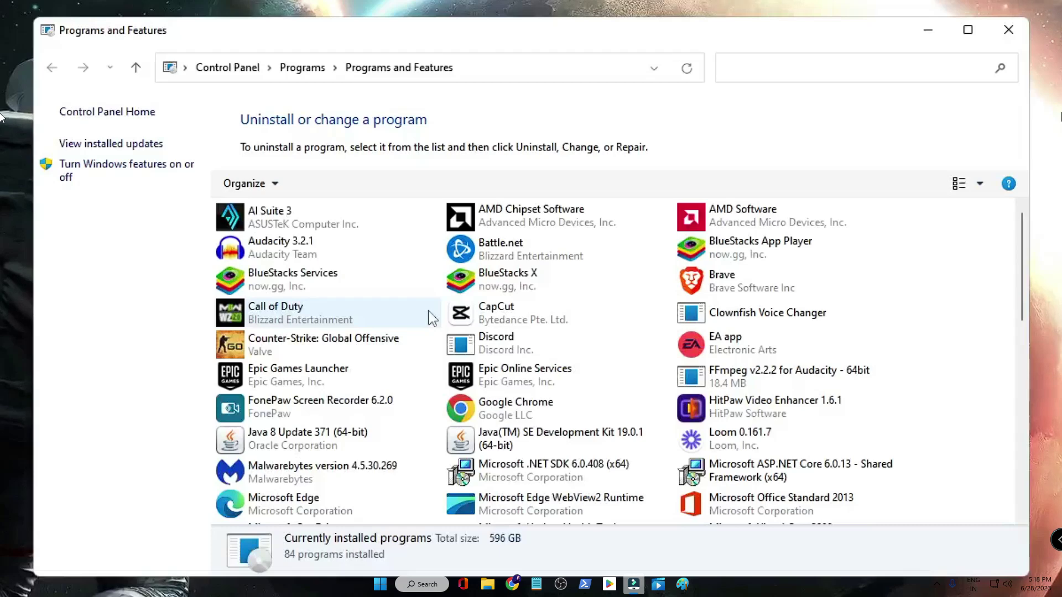
{"action": "left_click", "coordinate": [928, 30]}
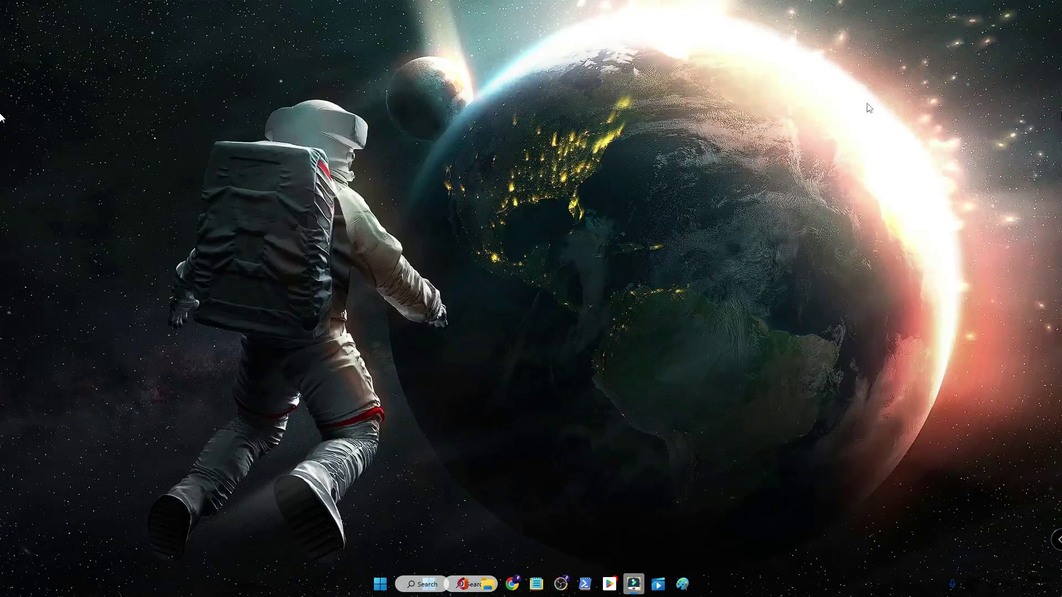
{"action": "mouse_move", "coordinate": [561, 585]}
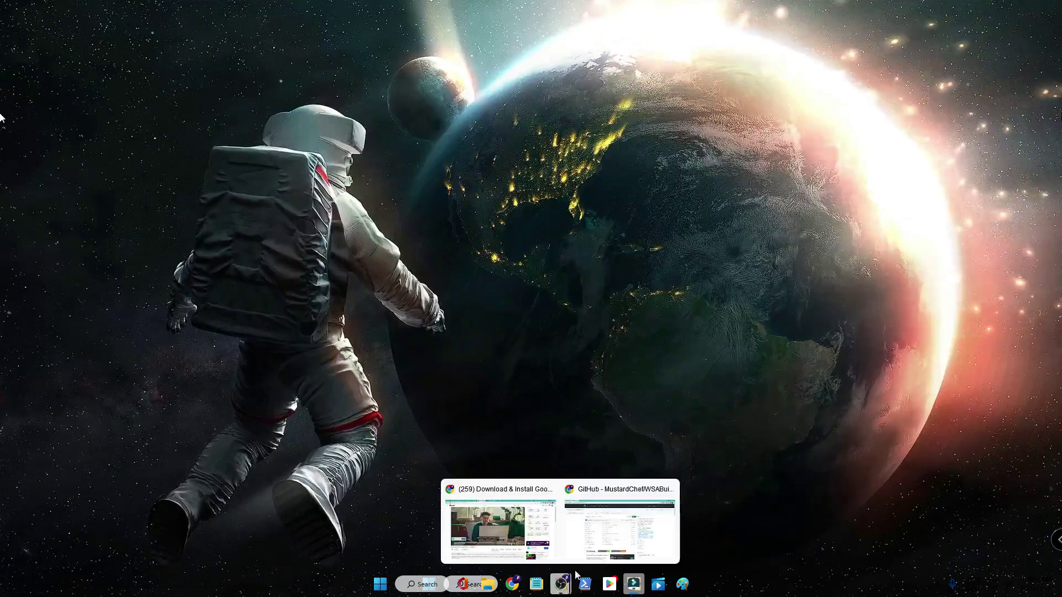
- Download the Windows 11 x64 MindTheGapps WSA zip and confirm it finished in recent downloads
{"action": "left_click", "coordinate": [606, 540]}
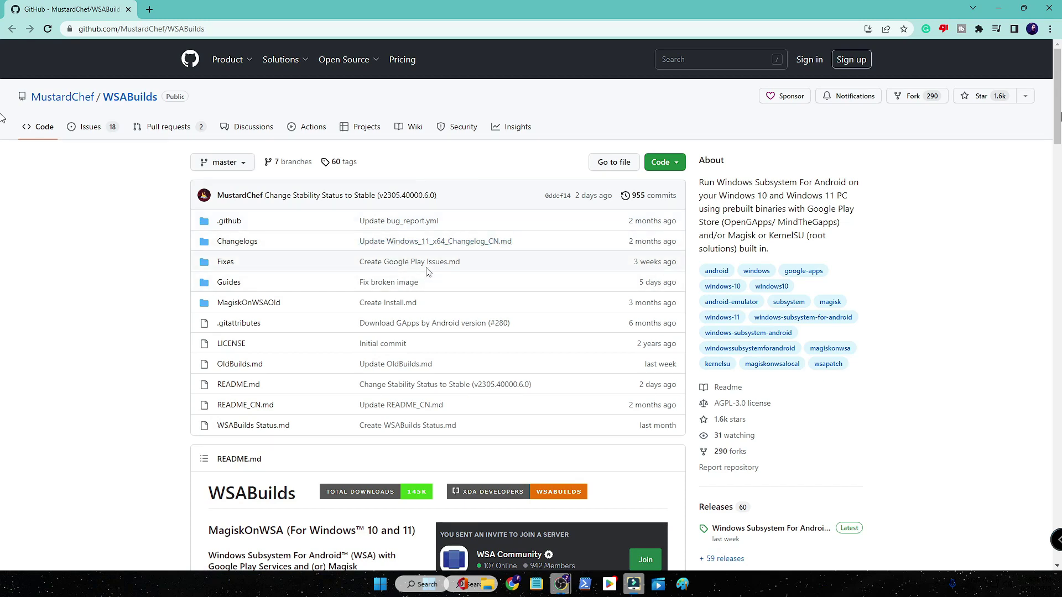
{"action": "scroll", "coordinate": [427, 272], "scroll_direction": "down", "scroll_amount": 2}
{"action": "scroll", "coordinate": [427, 272], "scroll_direction": "down", "scroll_amount": 3}
{"action": "scroll", "coordinate": [426, 271], "scroll_direction": "down", "scroll_amount": 2}
{"action": "scroll", "coordinate": [426, 271], "scroll_direction": "down", "scroll_amount": 4}
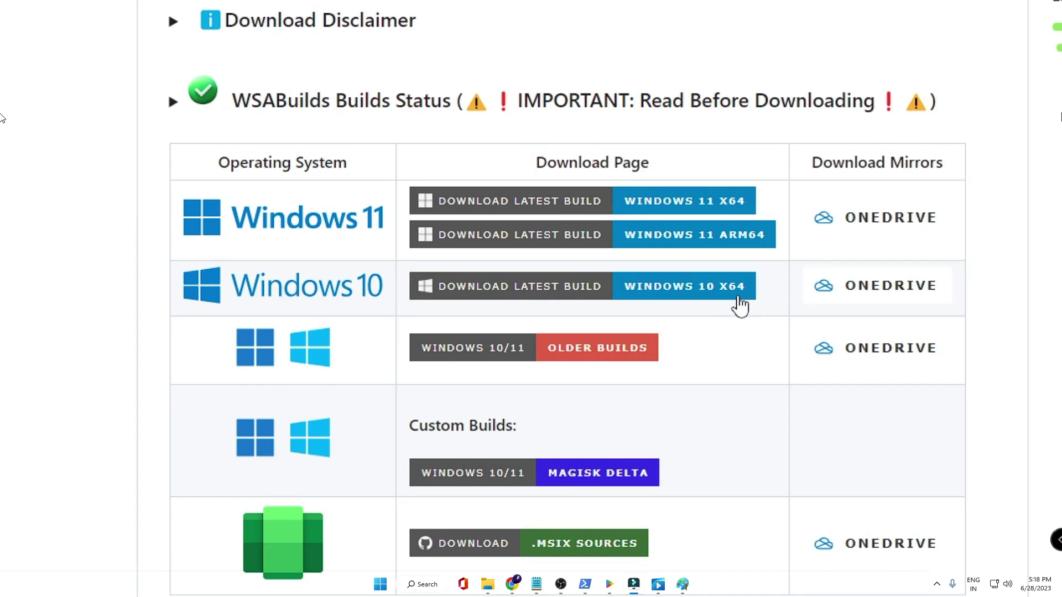
{"action": "left_click", "coordinate": [727, 209]}
{"action": "scroll", "coordinate": [514, 292], "scroll_direction": "down", "scroll_amount": 3}
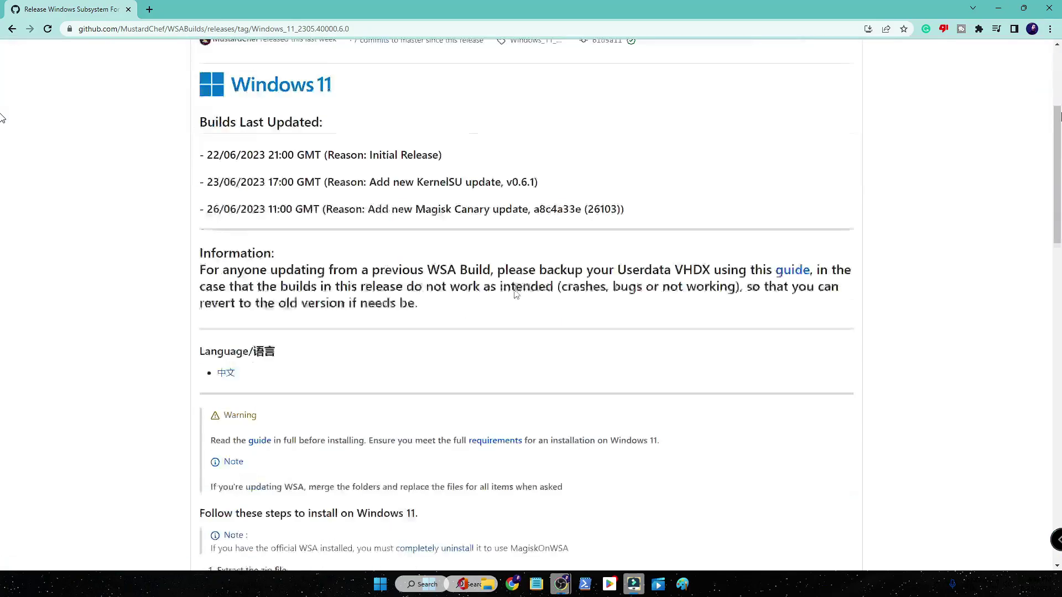
{"action": "scroll", "coordinate": [510, 295], "scroll_direction": "down", "scroll_amount": 5}
{"action": "scroll", "coordinate": [497, 297], "scroll_direction": "down", "scroll_amount": 3}
{"action": "scroll", "coordinate": [497, 297], "scroll_direction": "down", "scroll_amount": 3}
{"action": "scroll", "coordinate": [491, 299], "scroll_direction": "down", "scroll_amount": 4}
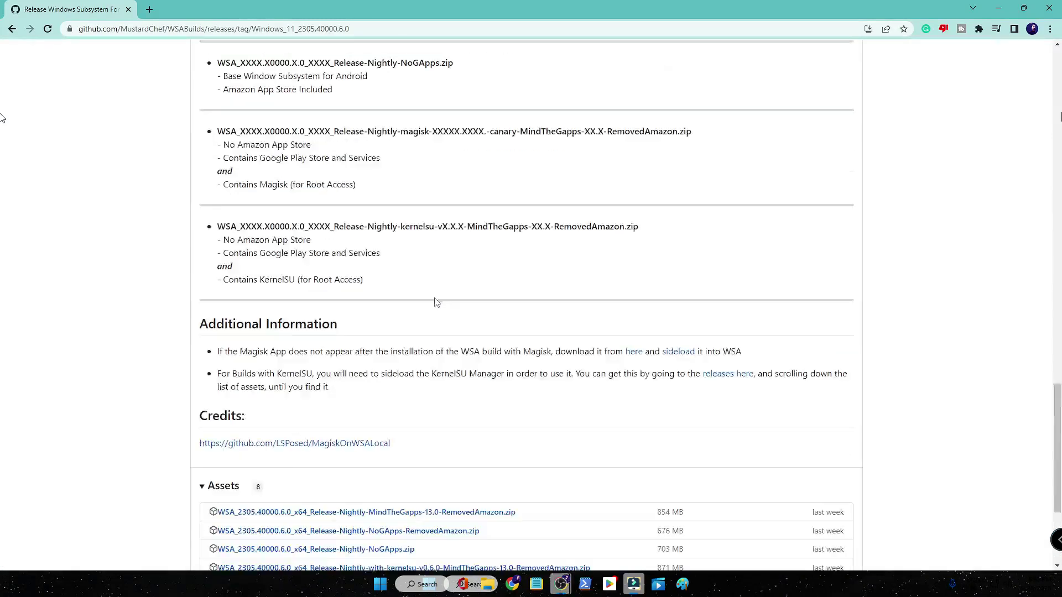
{"action": "scroll", "coordinate": [434, 301], "scroll_direction": "down", "scroll_amount": 2}
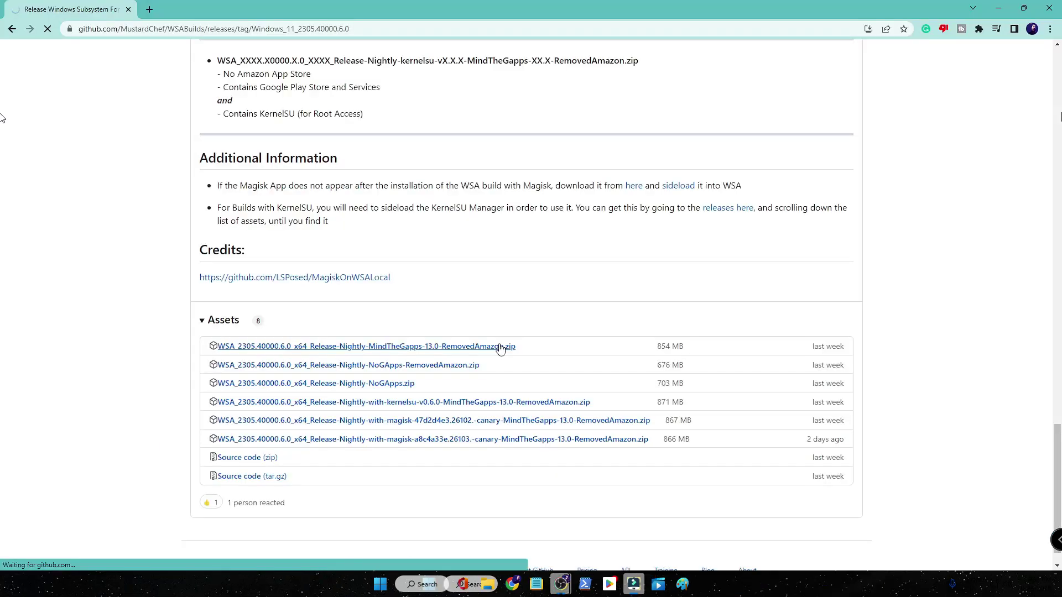
{"action": "left_click", "coordinate": [996, 29]}
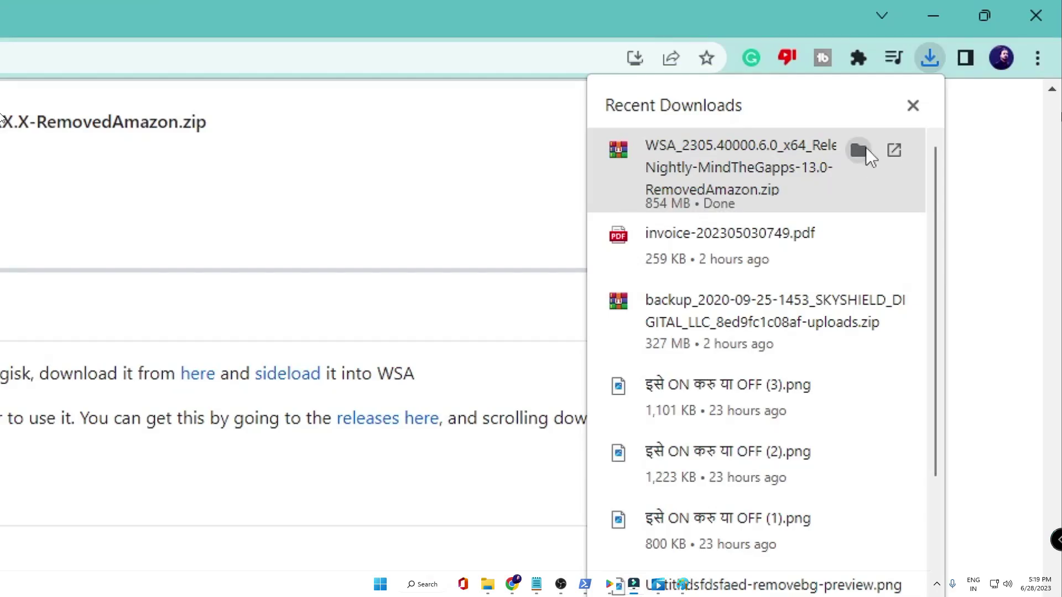
- Extract the downloaded WSA MindTheGapps zip into the Documents folder
{"action": "left_click", "coordinate": [860, 150]}
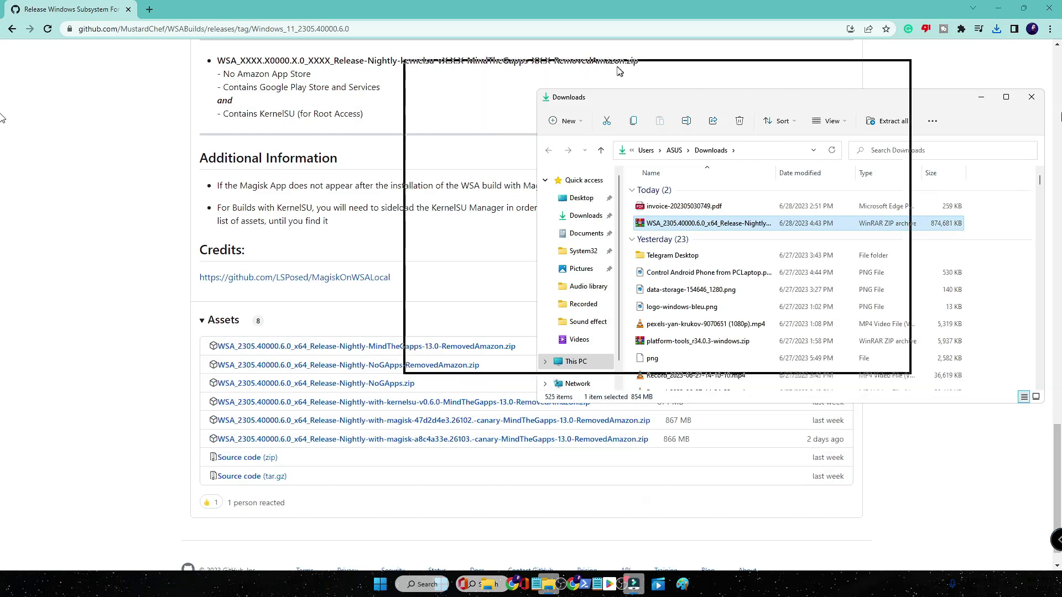
{"action": "left_click_drag", "start_coordinate": [617, 72], "coordinate": [617, 72]}
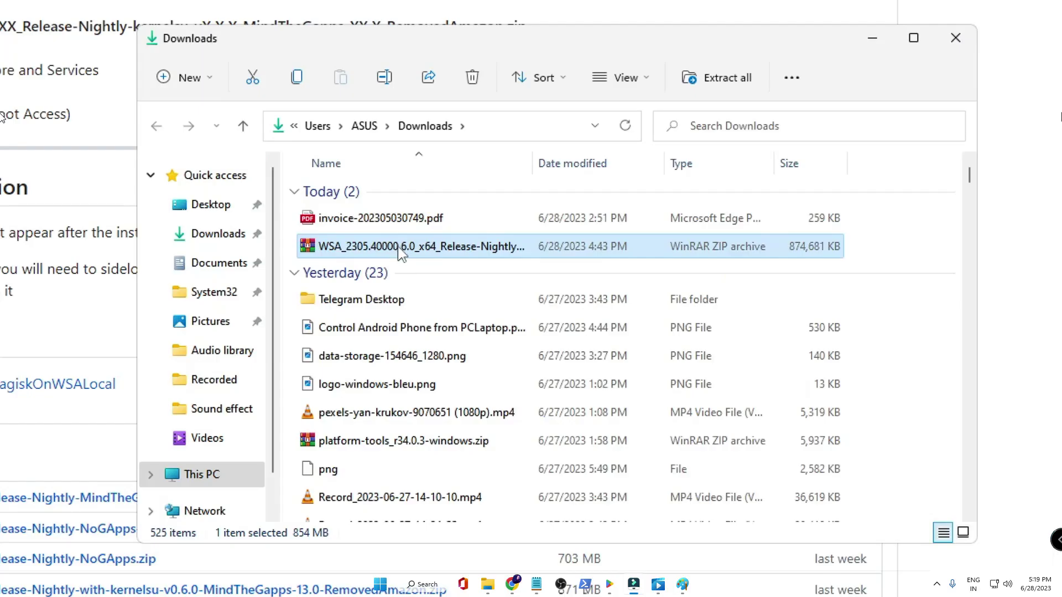
{"action": "right_click", "coordinate": [401, 253]}
{"action": "left_click", "coordinate": [488, 363]}
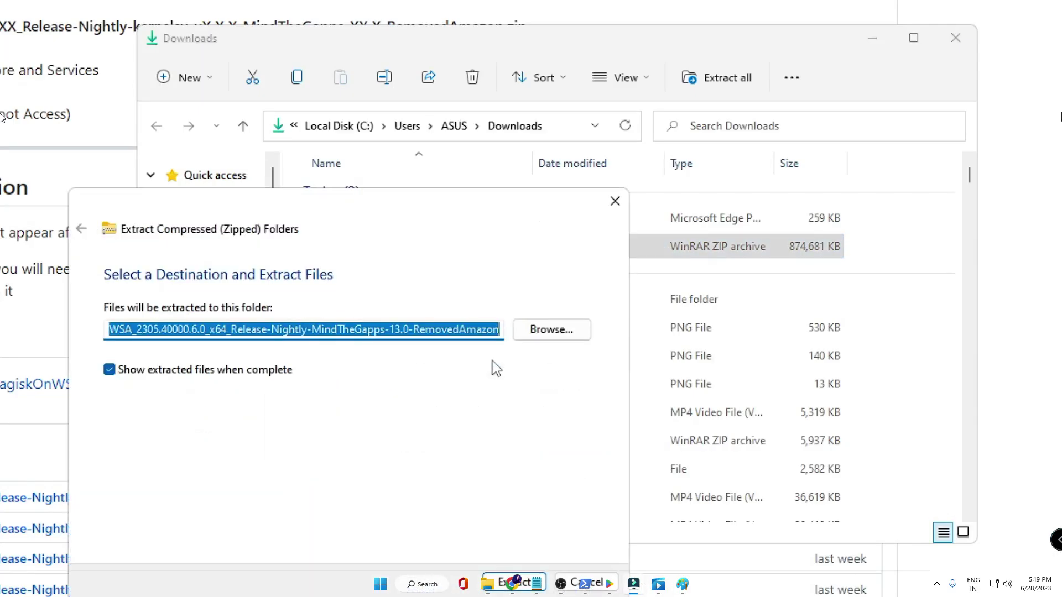
{"action": "left_click", "coordinate": [546, 334]}
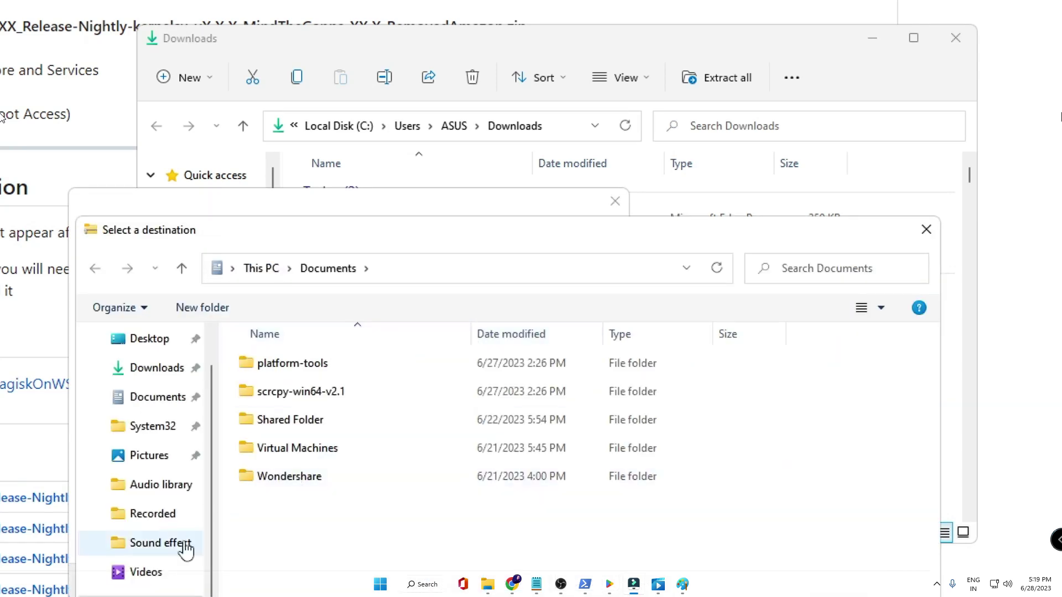
{"action": "left_click", "coordinate": [165, 401]}
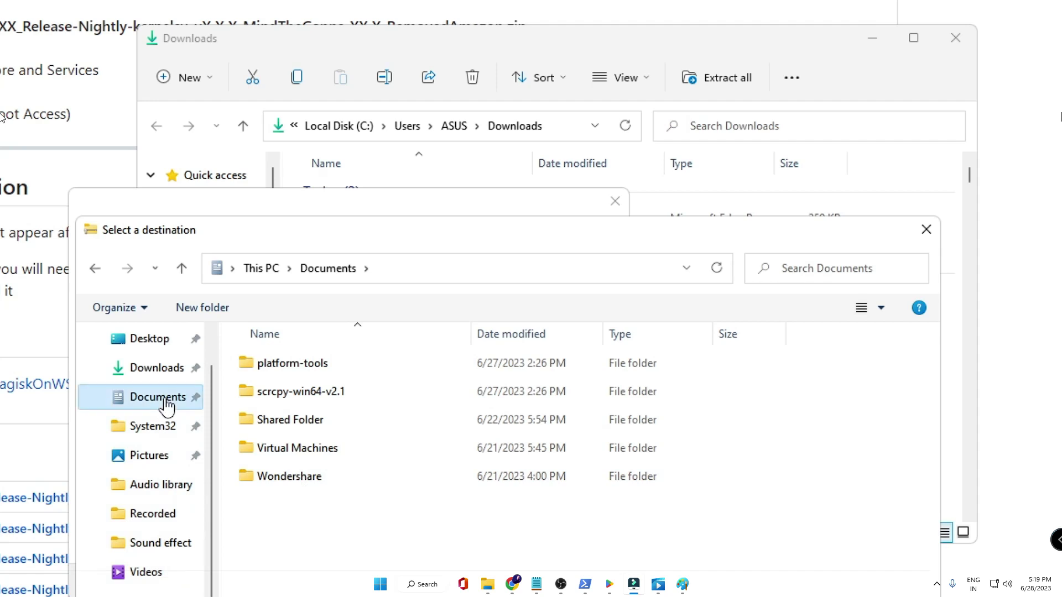
{"action": "key", "text": "Return"}
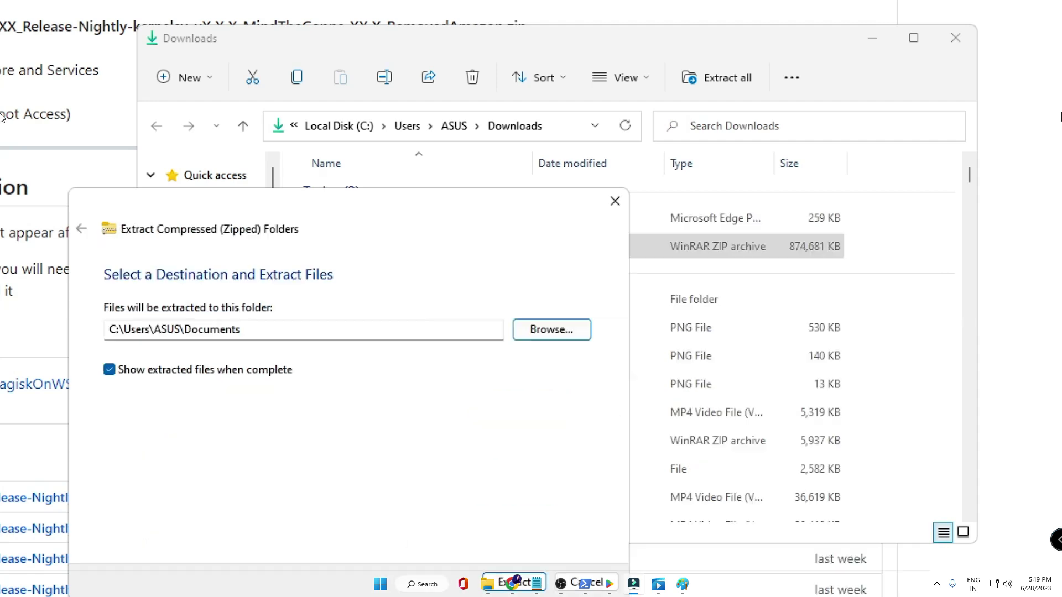
{"action": "left_click", "coordinate": [525, 586]}
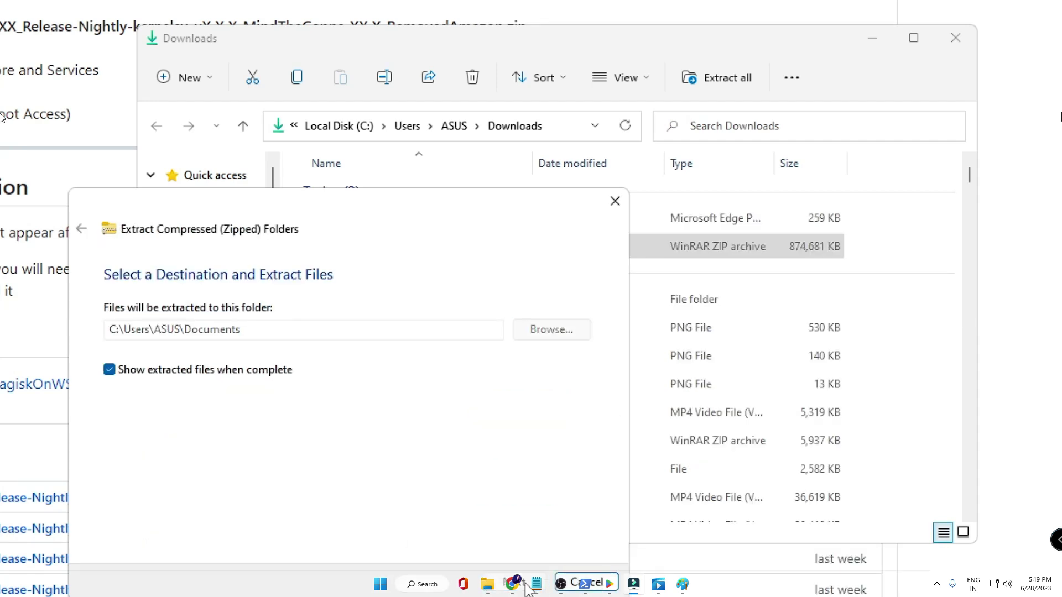
{"action": "mouse_move", "coordinate": [9, 161]}
{"action": "left_mouse_down"}
{"action": "mouse_move", "coordinate": [489, 214]}
{"action": "mouse_move", "coordinate": [470, 215]}
{"action": "left_mouse_up"}
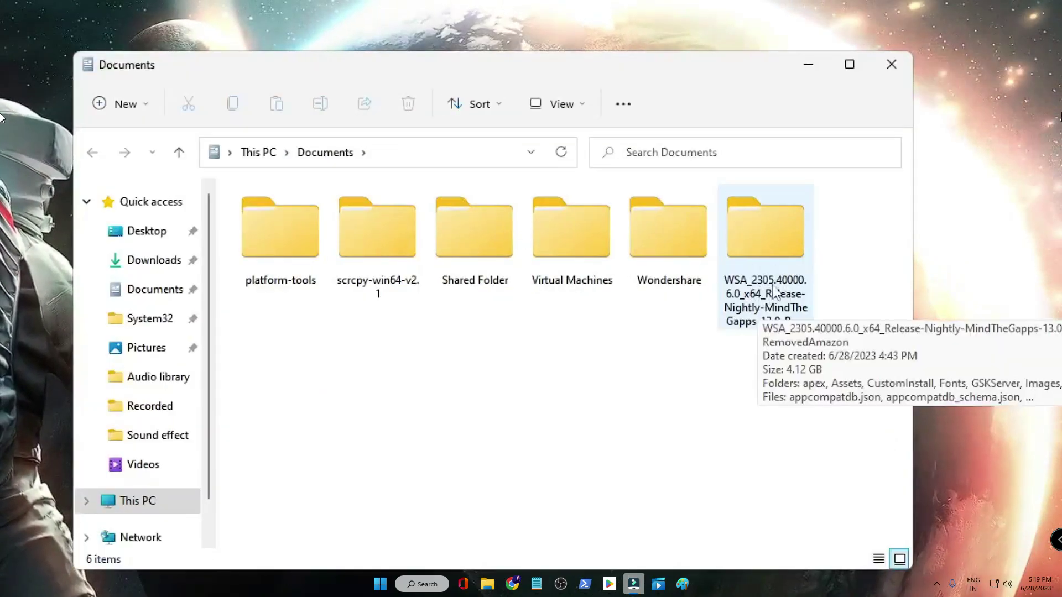
- In the extracted WSA folder, run Run.bat as administrator
{"action": "double_click", "coordinate": [774, 240]}
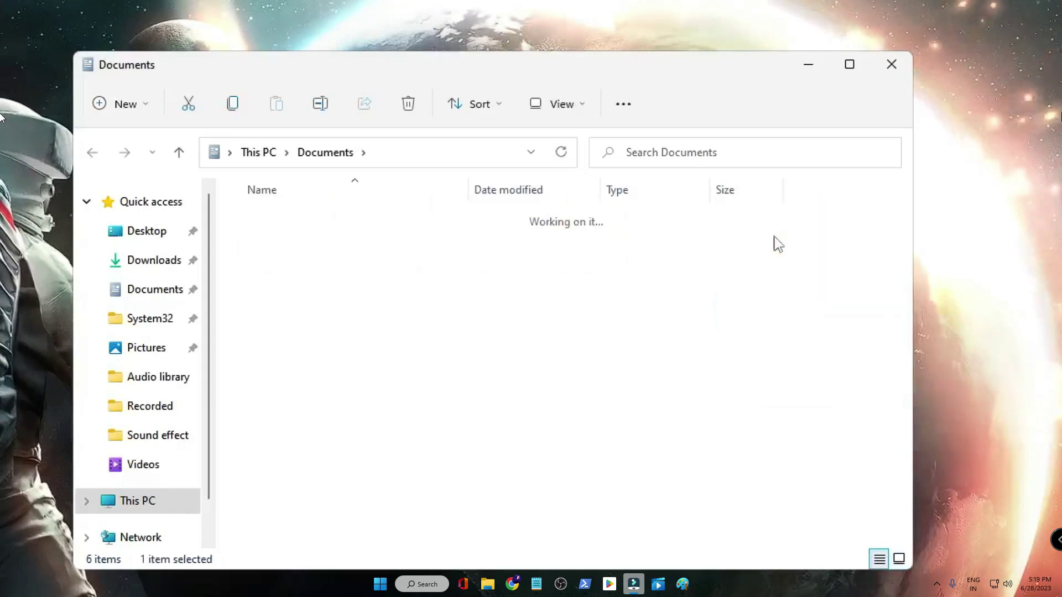
{"action": "scroll", "coordinate": [429, 261], "scroll_direction": "down", "scroll_amount": 3}
{"action": "scroll", "coordinate": [418, 265], "scroll_direction": "down", "scroll_amount": 2}
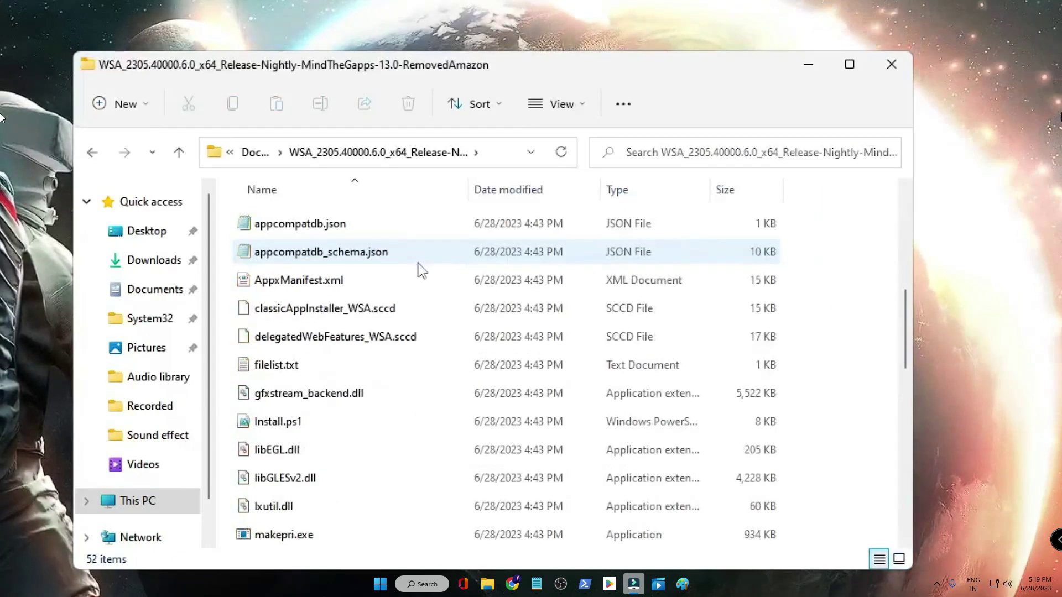
{"action": "scroll", "coordinate": [379, 283], "scroll_direction": "down", "scroll_amount": 1}
{"action": "scroll", "coordinate": [376, 295], "scroll_direction": "down", "scroll_amount": 1}
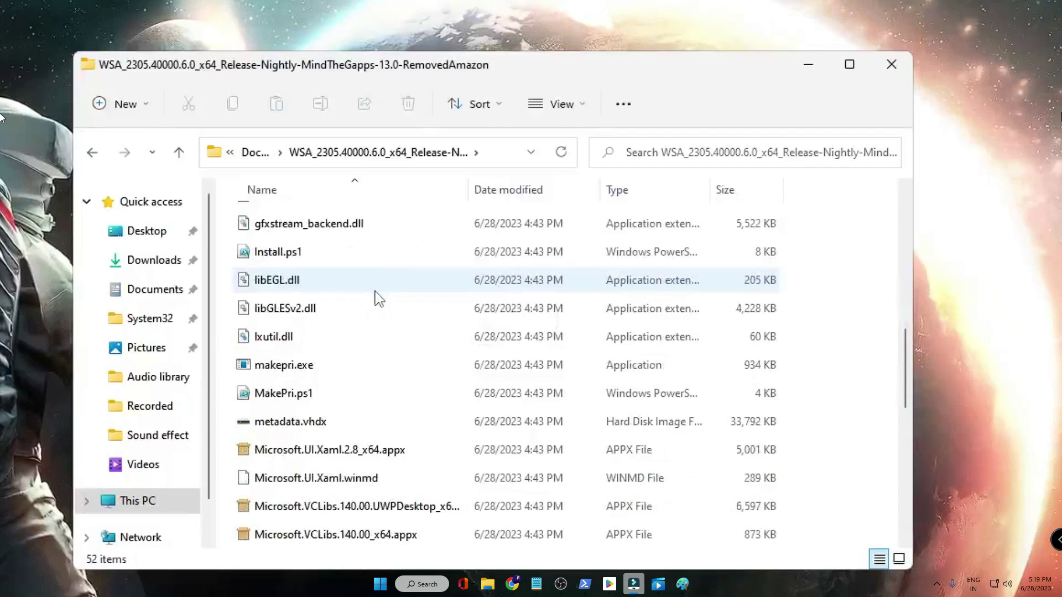
{"action": "scroll", "coordinate": [376, 297], "scroll_direction": "down", "scroll_amount": 2}
{"action": "scroll", "coordinate": [376, 296], "scroll_direction": "down", "scroll_amount": 1}
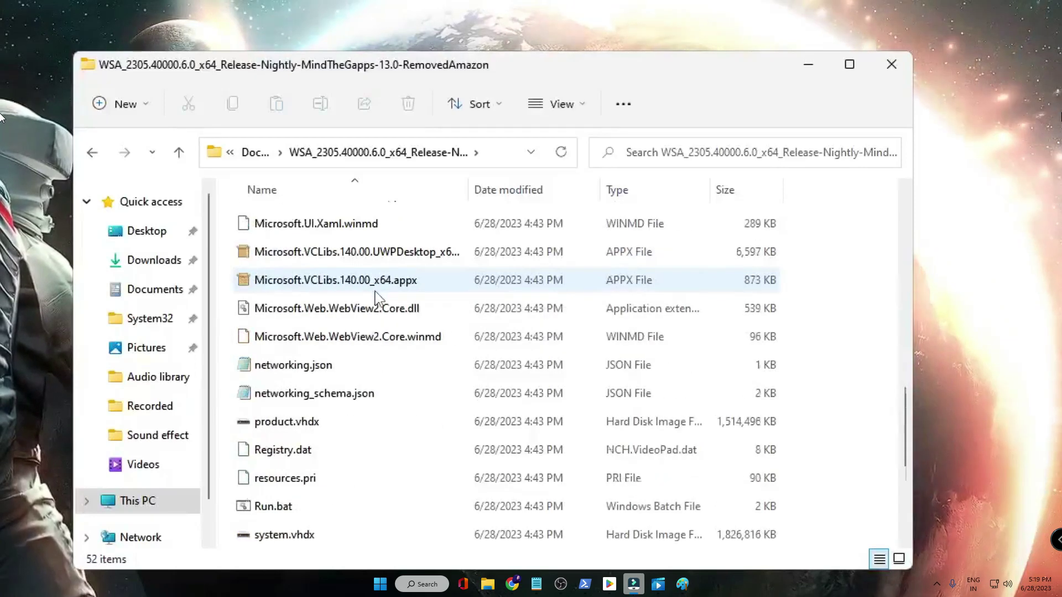
{"action": "scroll", "coordinate": [376, 297], "scroll_direction": "down", "scroll_amount": 2}
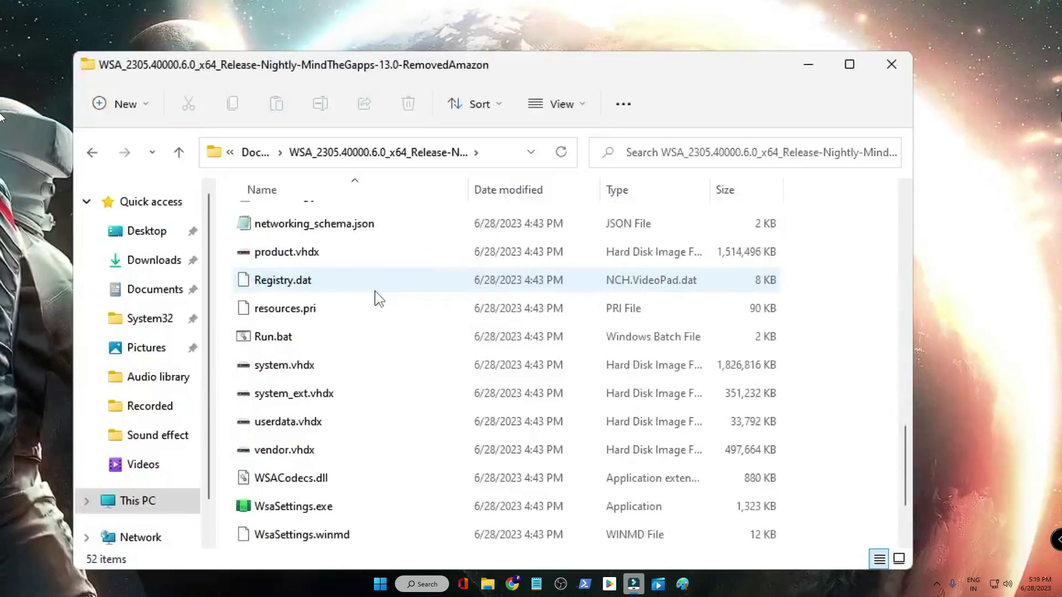
{"action": "left_click", "coordinate": [288, 344]}
{"action": "mouse_move", "coordinate": [274, 337]}
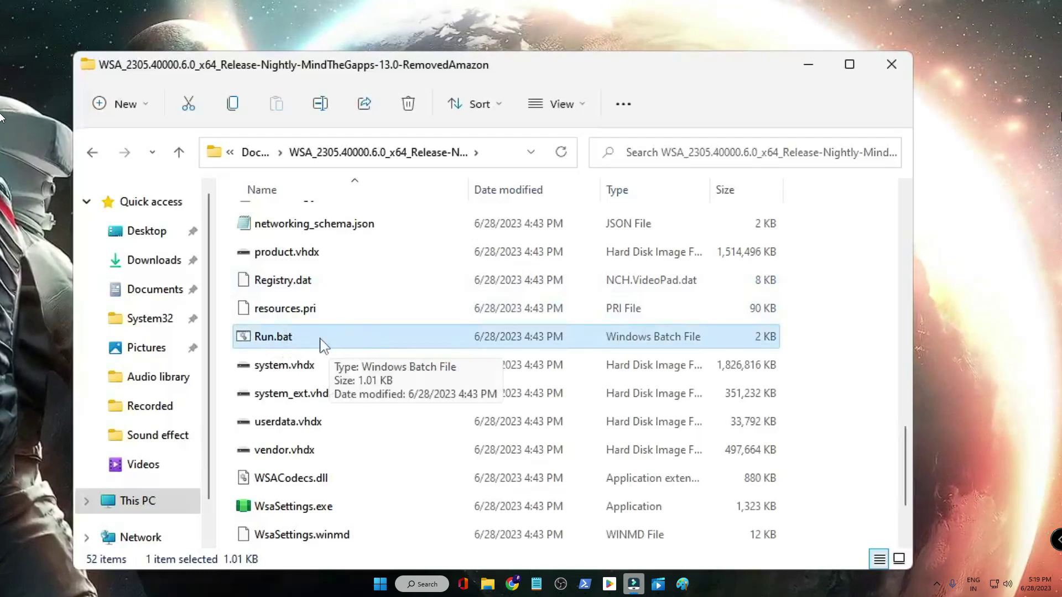
{"action": "right_click", "coordinate": [323, 345]}
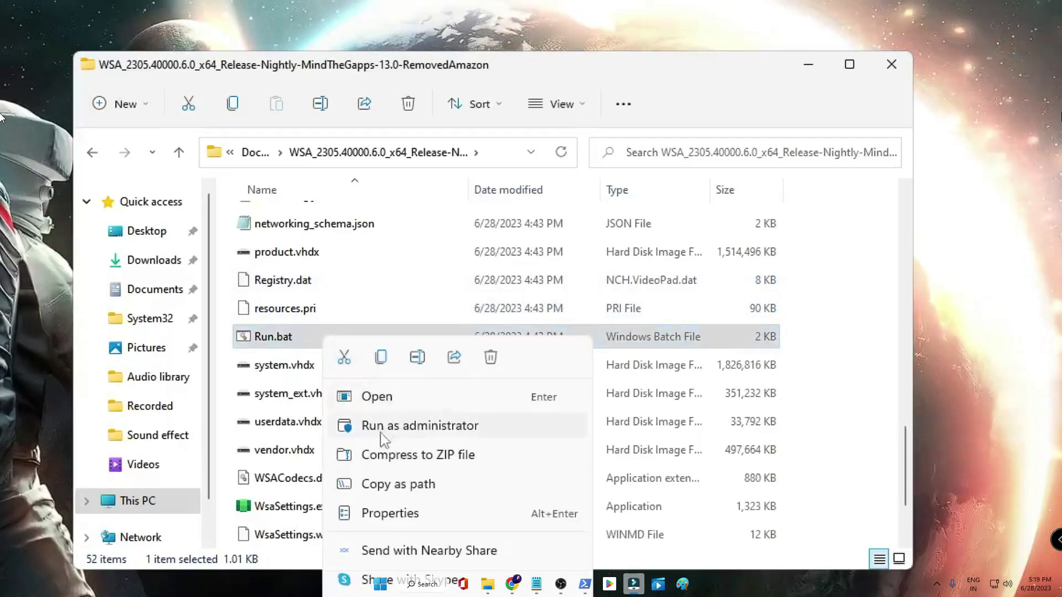
{"action": "left_click", "coordinate": [433, 434]}
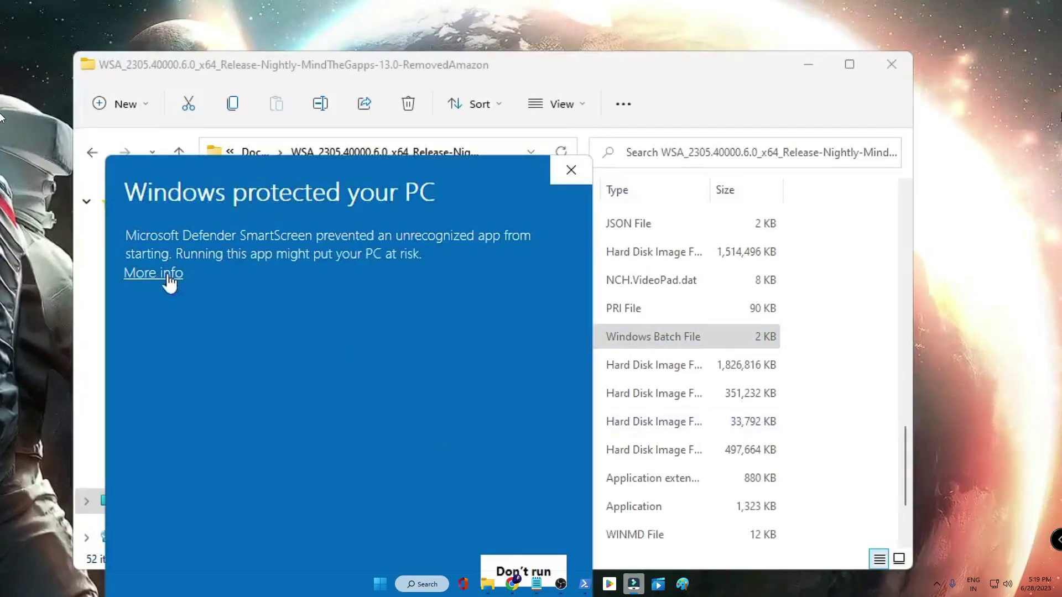
- Bypass the SmartScreen warning with More info and Run anyway so Run.bat executes
{"action": "left_click", "coordinate": [167, 275]}
{"action": "left_click", "coordinate": [408, 570]}
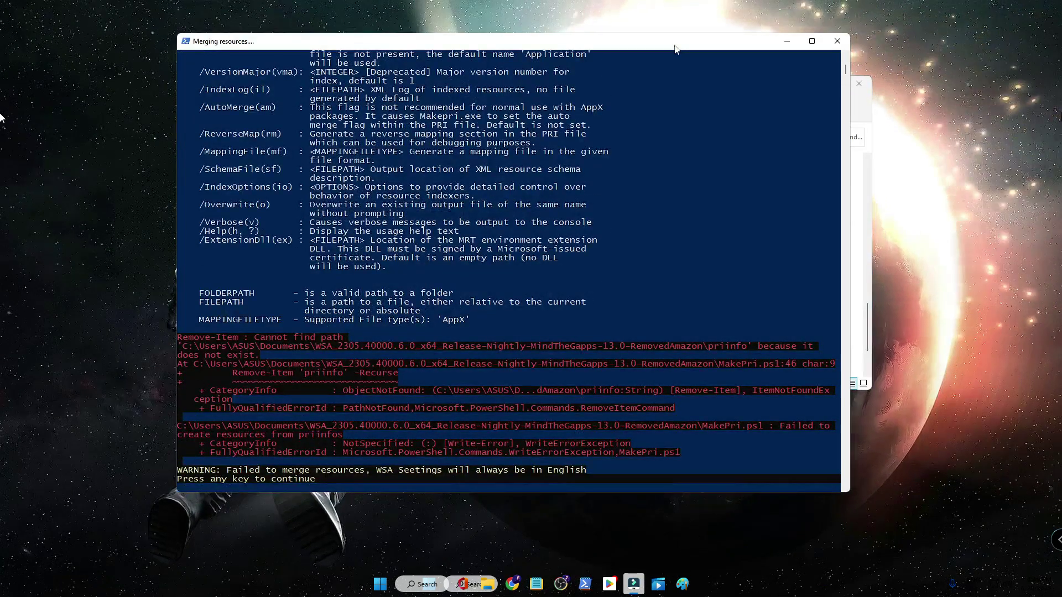
- Continue past the English-only warning and decline sharing diagnostic data in the WSA prompt
{"action": "key", "text": "Return"}
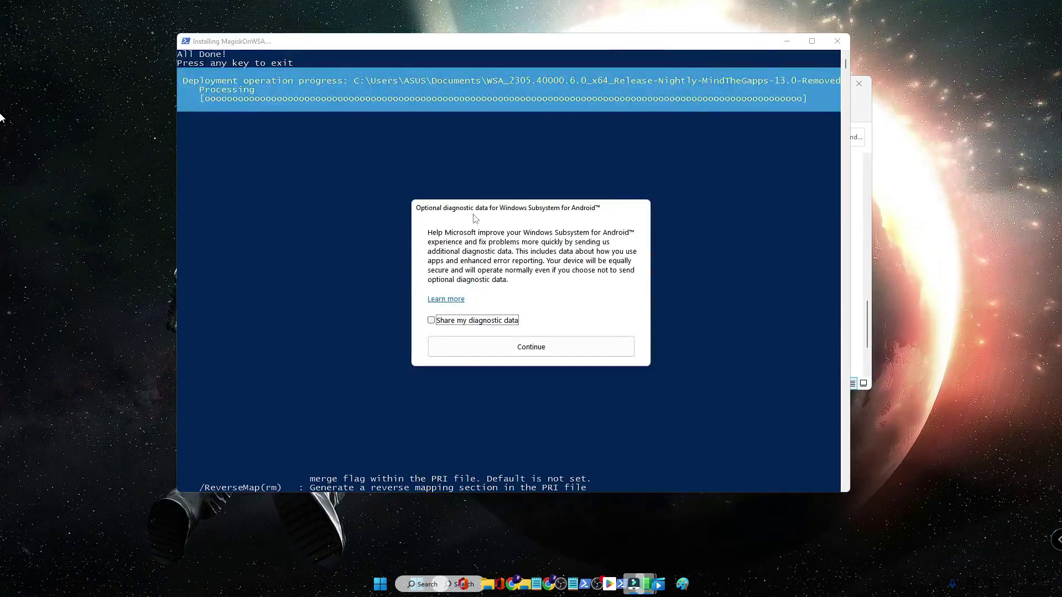
{"action": "left_click", "coordinate": [547, 352]}
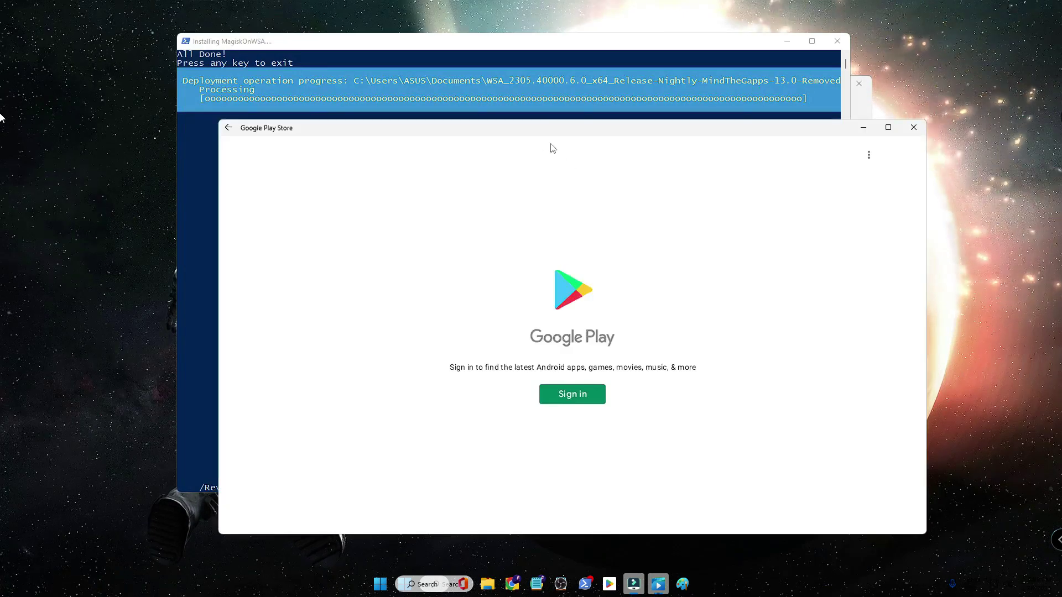
- Minimize the PowerShell and File Explorer windows and move the Play Store window up-left
{"action": "left_click", "coordinate": [787, 43]}
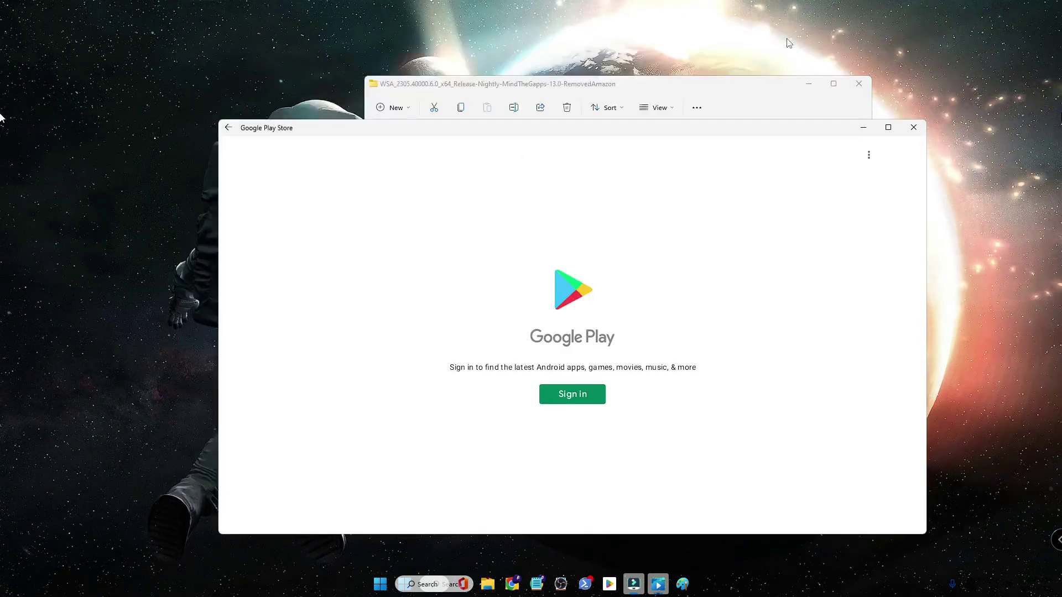
{"action": "left_click", "coordinate": [809, 84]}
{"action": "left_click_drag", "start_coordinate": [747, 130], "coordinate": [704, 79]}
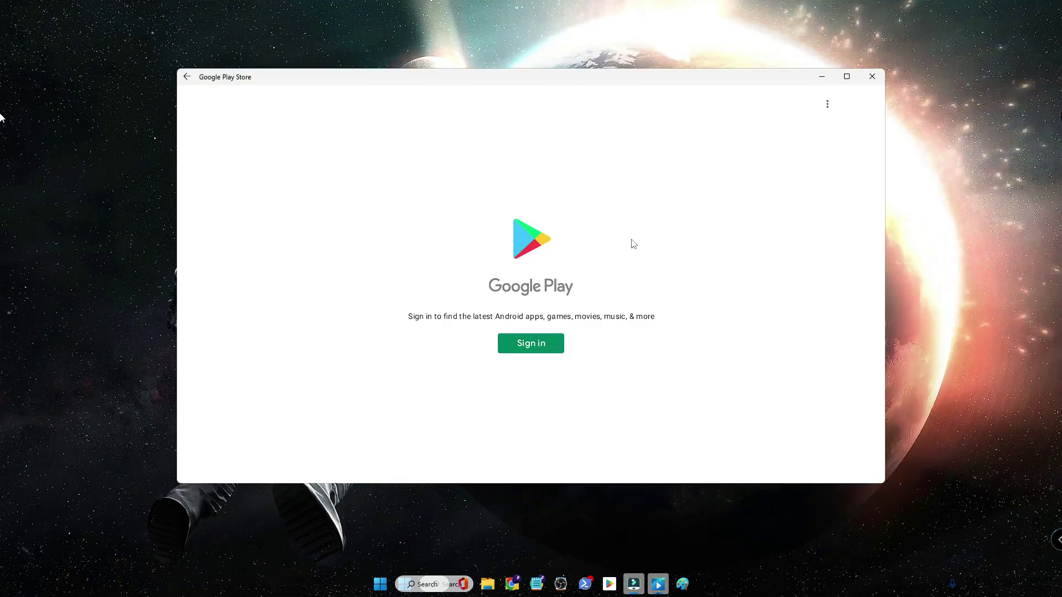
- Sign in to Google Play, then reopen Play Store from Windows Search
{"action": "left_click", "coordinate": [546, 344]}
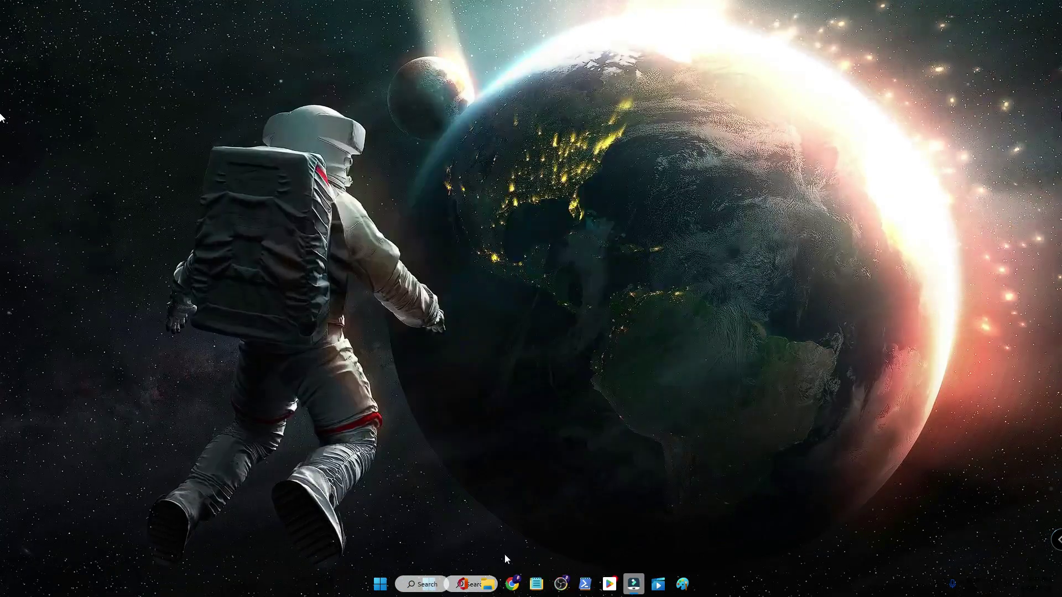
{"action": "left_click", "coordinate": [495, 590]}
{"action": "type", "text": "pla"}
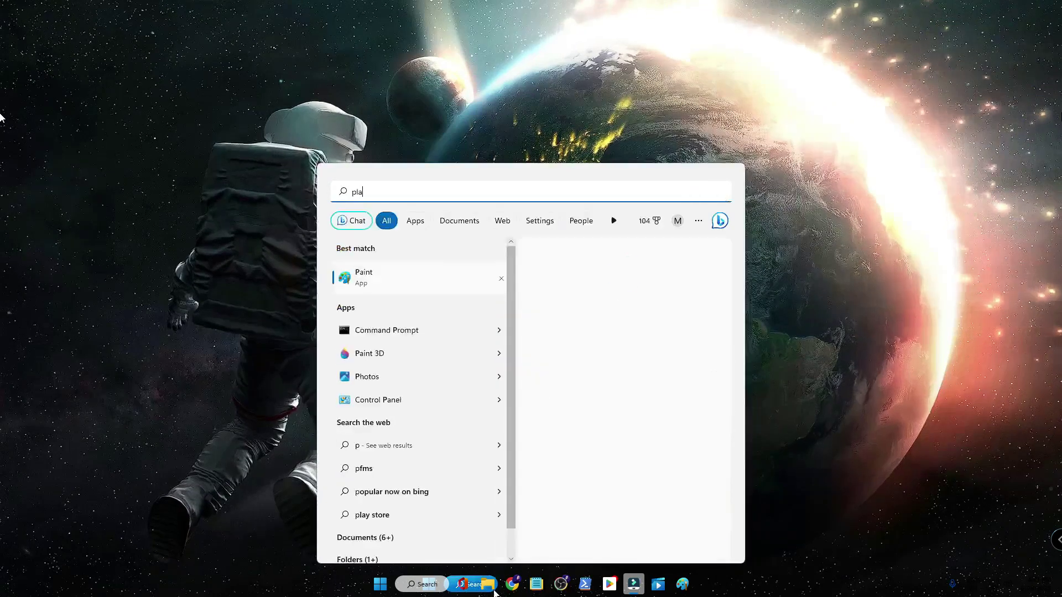
{"action": "type", "text": "y Store"}
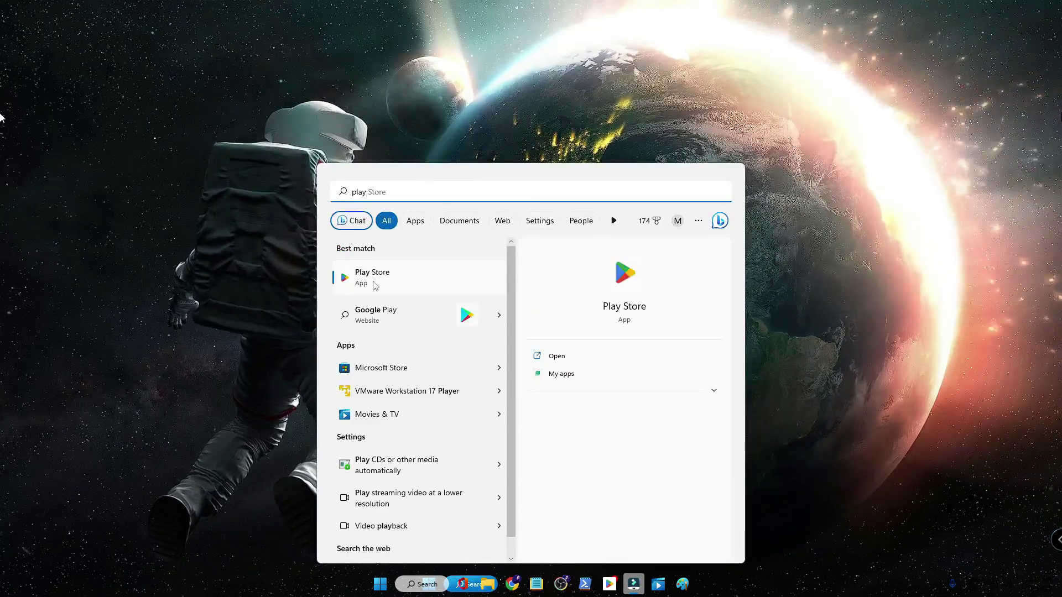
{"action": "left_click", "coordinate": [375, 286]}
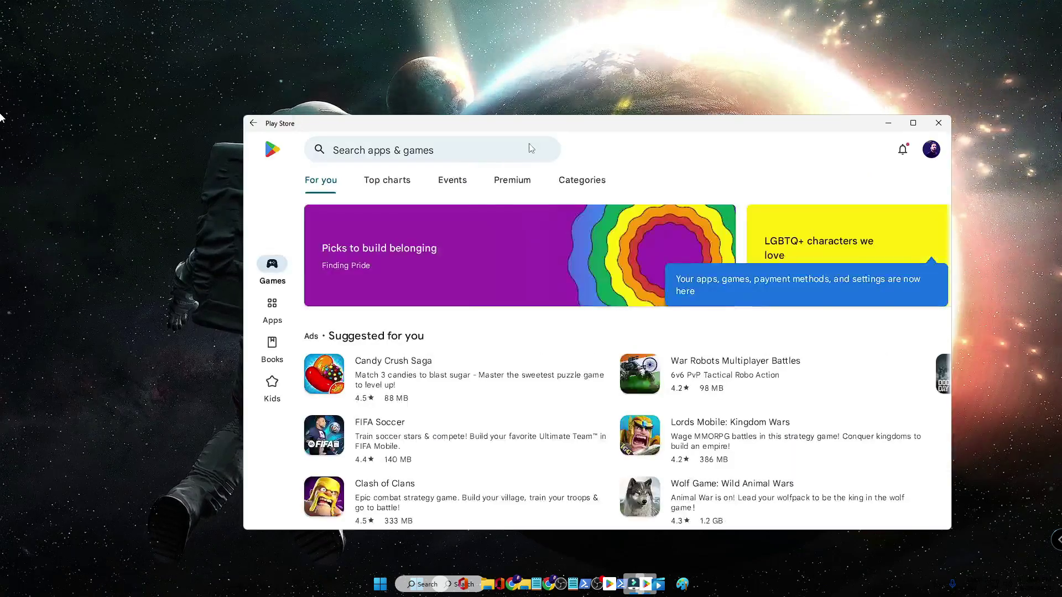
{"action": "left_click_drag", "start_coordinate": [593, 130], "coordinate": [565, 100]}
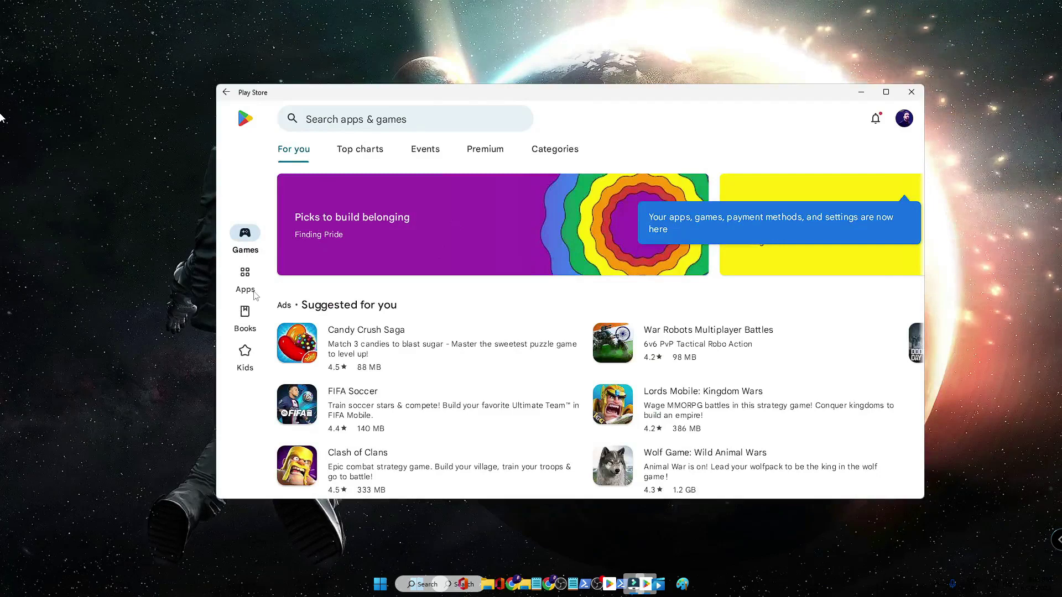
{"action": "left_click", "coordinate": [247, 286]}
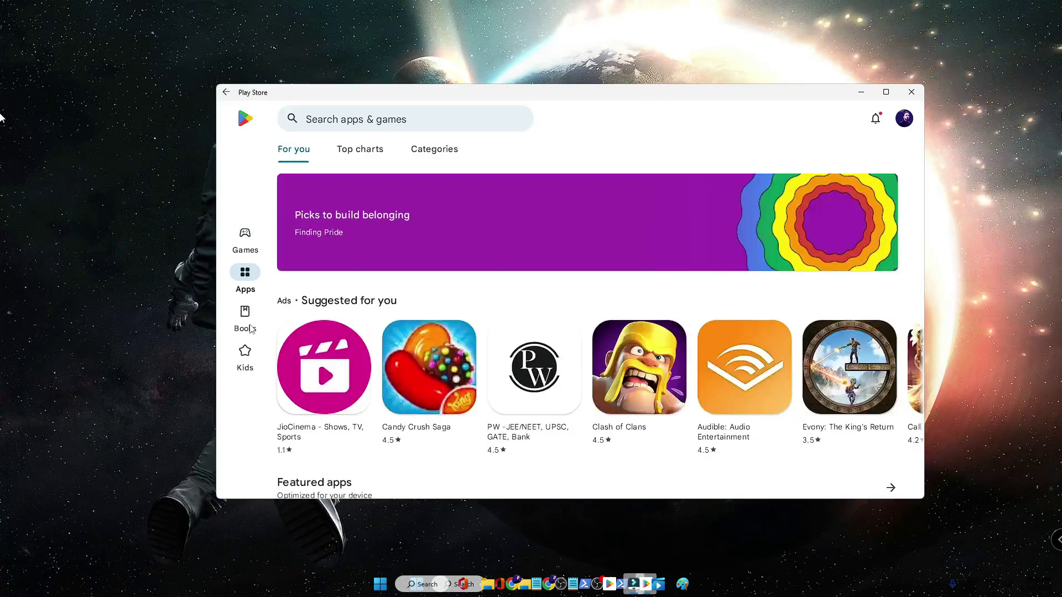
{"action": "left_click", "coordinate": [249, 313]}
{"action": "left_click", "coordinate": [252, 249]}
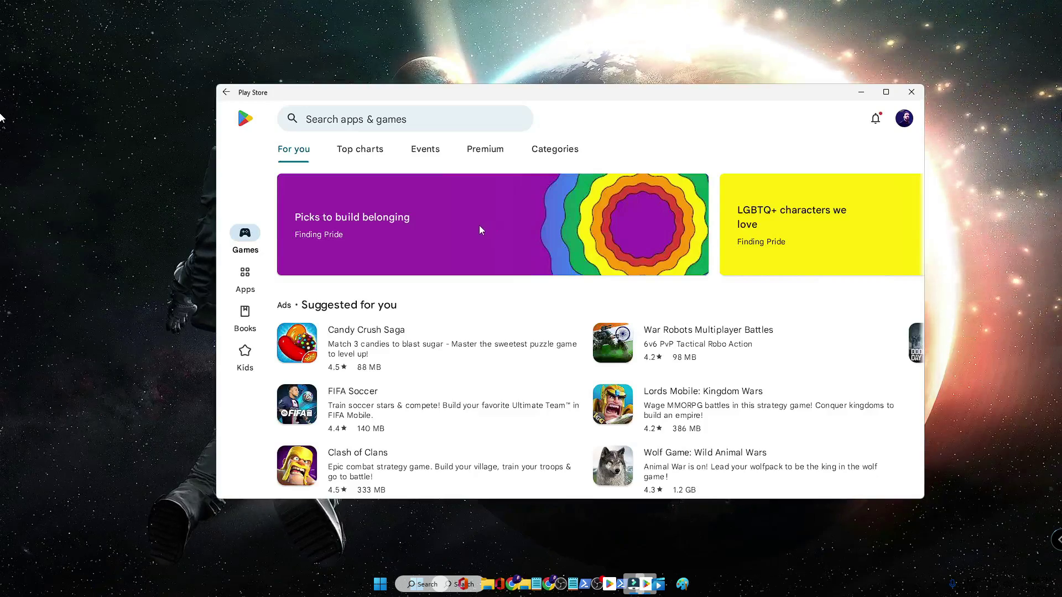
{"action": "scroll", "coordinate": [466, 225], "scroll_direction": "down", "scroll_amount": 3}
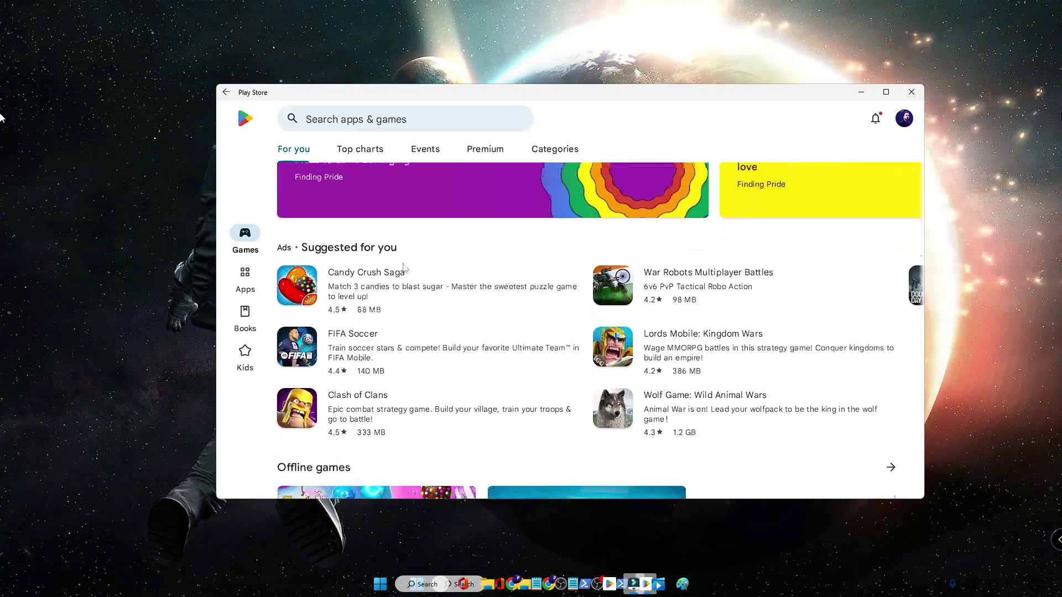
{"action": "scroll", "coordinate": [400, 215], "scroll_direction": "up", "scroll_amount": 1}
{"action": "scroll", "coordinate": [401, 215], "scroll_direction": "up", "scroll_amount": 1}
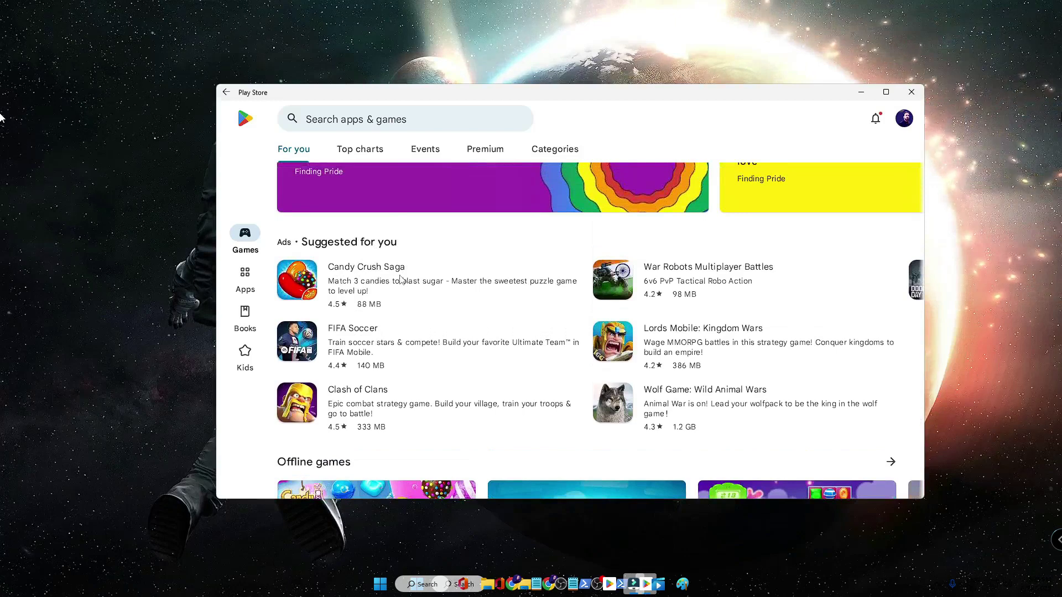
{"action": "left_click", "coordinate": [403, 281]}
- Install Candy Crush Saga from Suggested for you and launch it with Play
{"action": "left_click", "coordinate": [763, 169]}
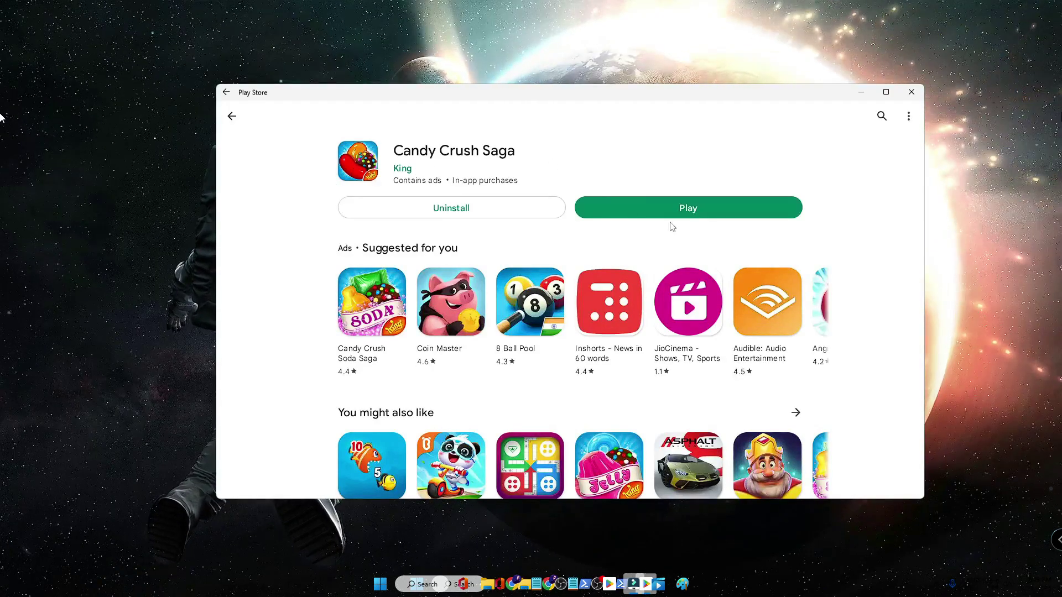
{"action": "left_click", "coordinate": [696, 214]}
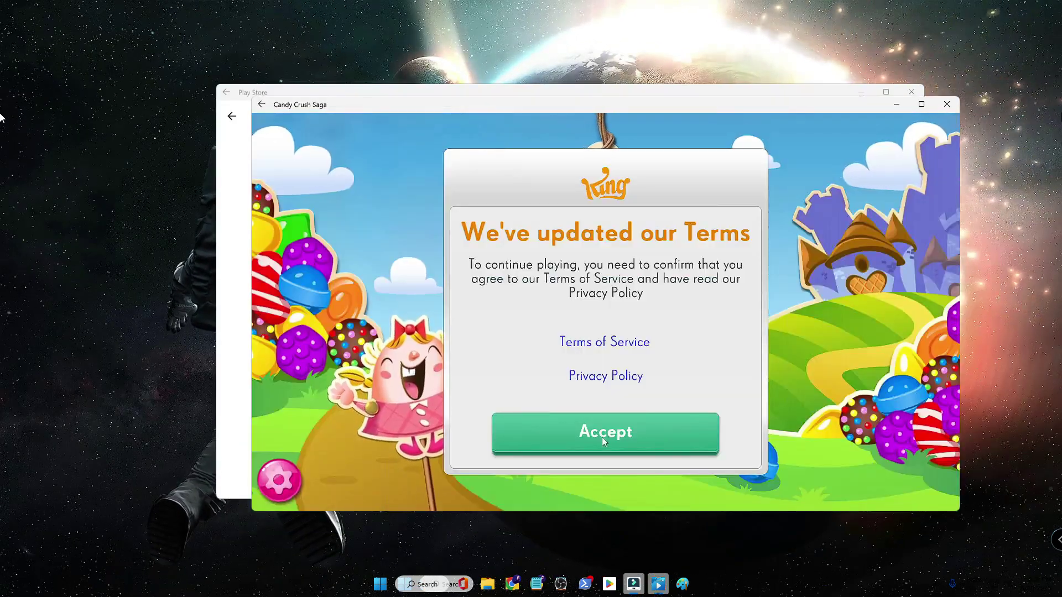
- Accept King's updated terms in Candy Crush Saga
{"action": "left_click", "coordinate": [602, 437]}
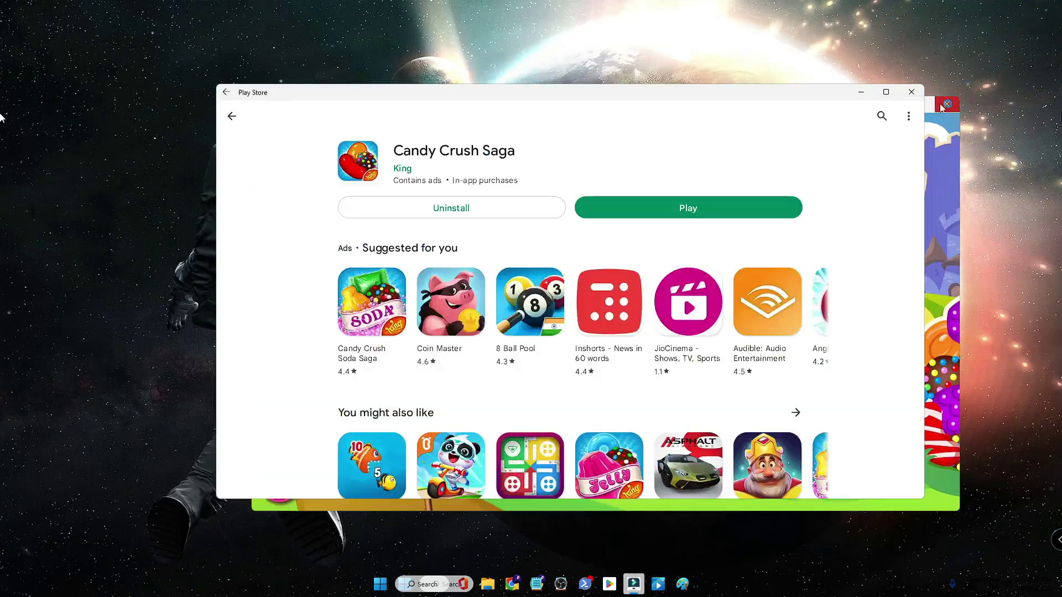
- Close Candy Crush Saga and go back to the Play Store Apps home page
{"action": "left_click", "coordinate": [947, 103]}
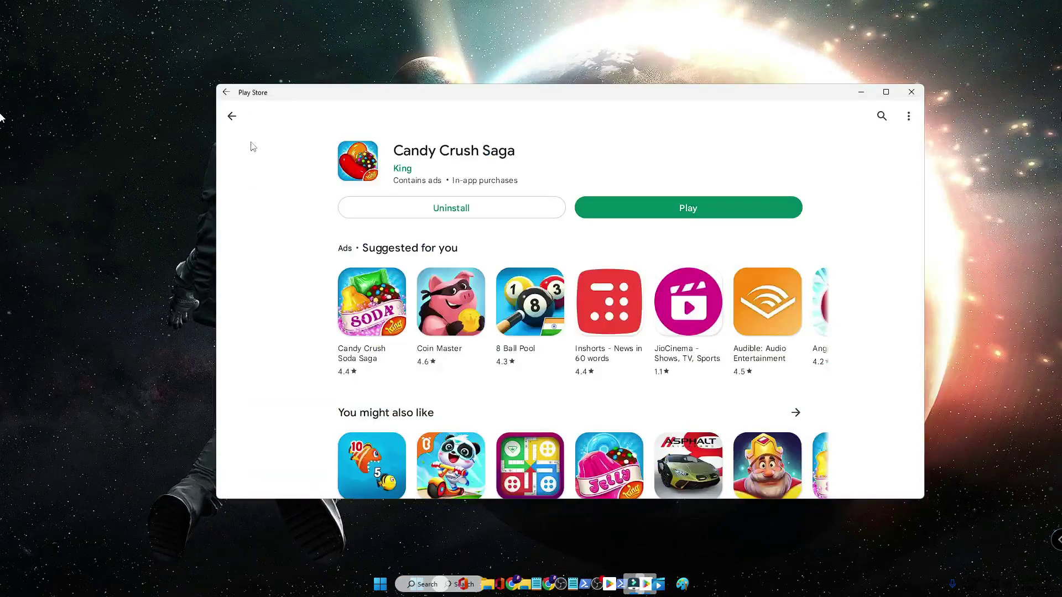
{"action": "left_click", "coordinate": [231, 116]}
{"action": "left_click", "coordinate": [243, 286]}
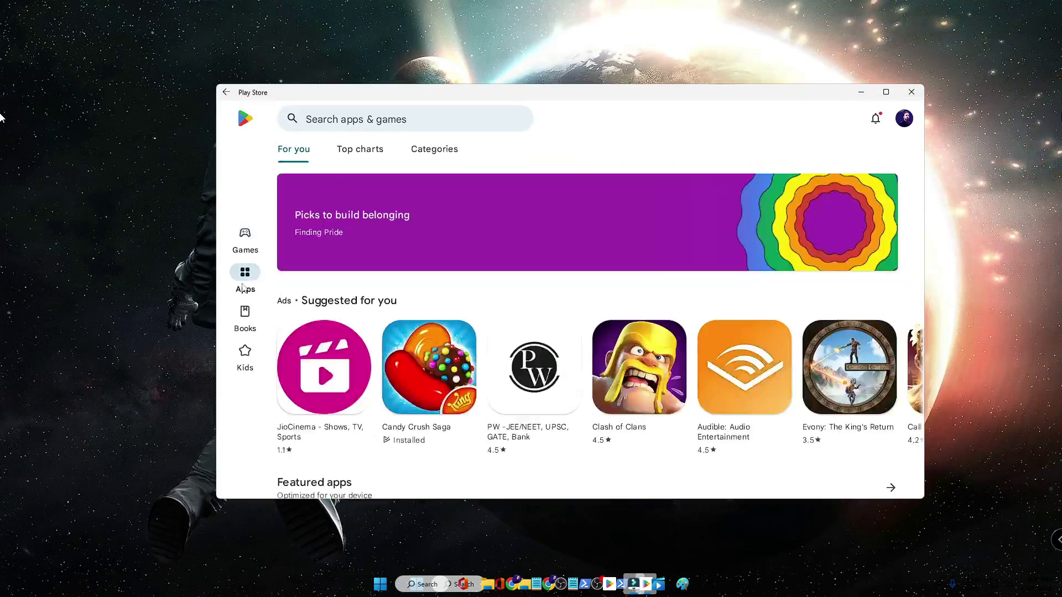
{"action": "scroll", "coordinate": [493, 400], "scroll_direction": "down", "scroll_amount": 1}
{"action": "scroll", "coordinate": [594, 407], "scroll_direction": "down", "scroll_amount": 2}
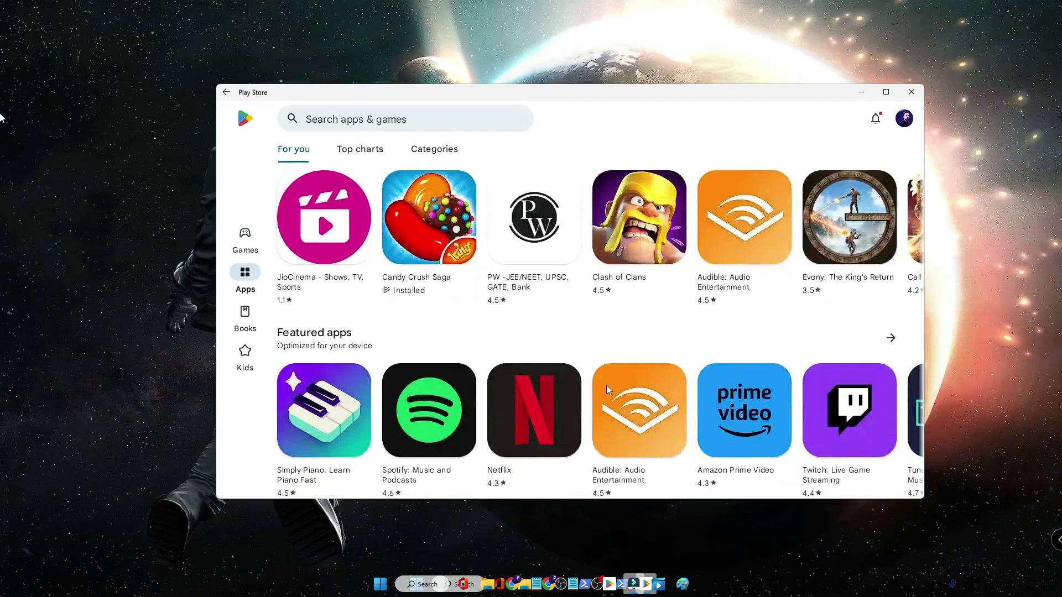